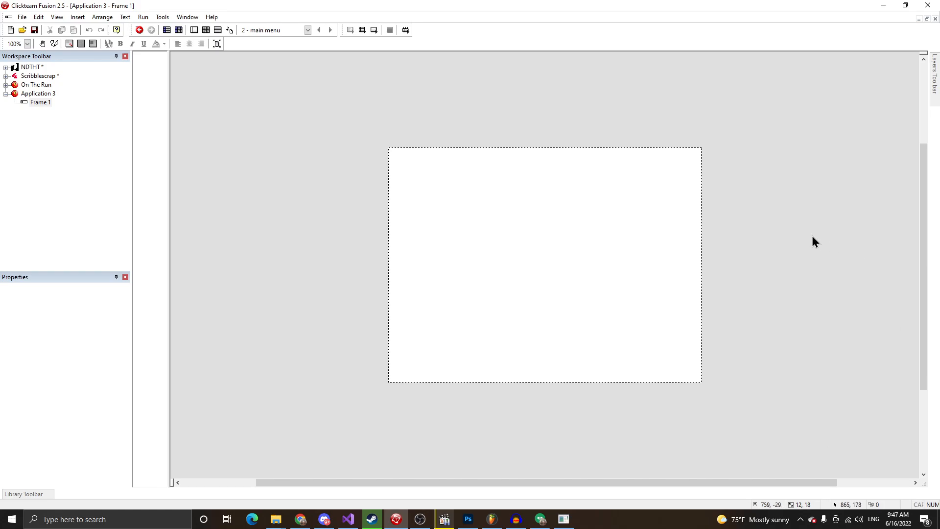
drag(653, 214, 903, 345)
click(38, 94)
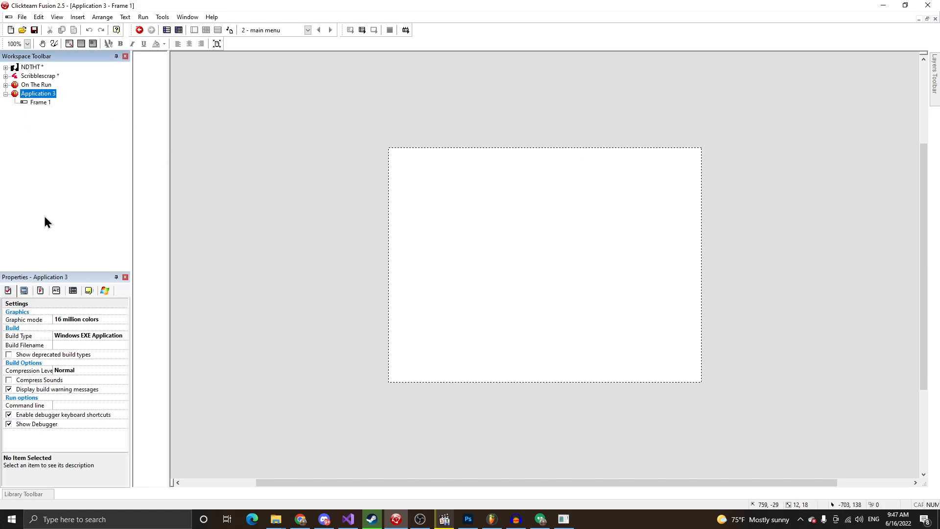
click(23, 290)
click(65, 312)
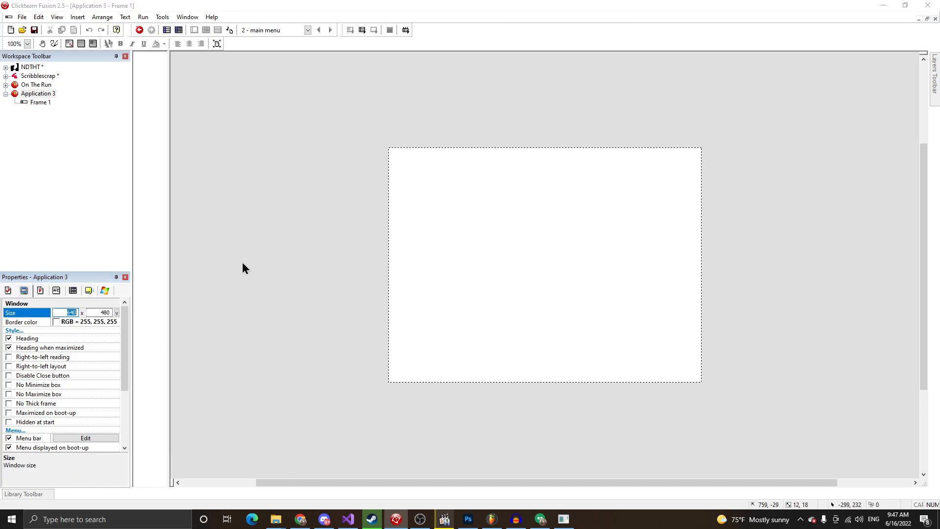
click(183, 182)
Rename Application 3 as TutorialPlatformer.
right_click(42, 95)
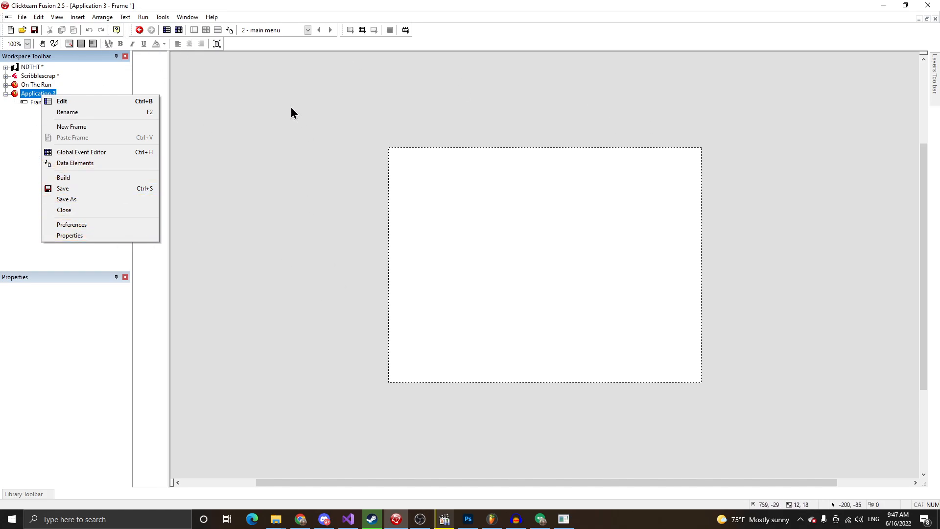
click(76, 114)
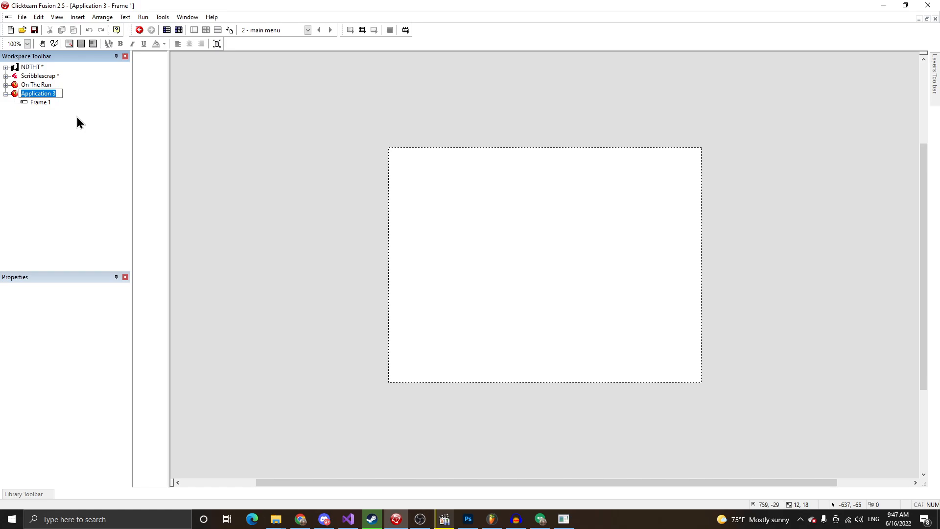
text(TutorialPlatformer)
key(Return)
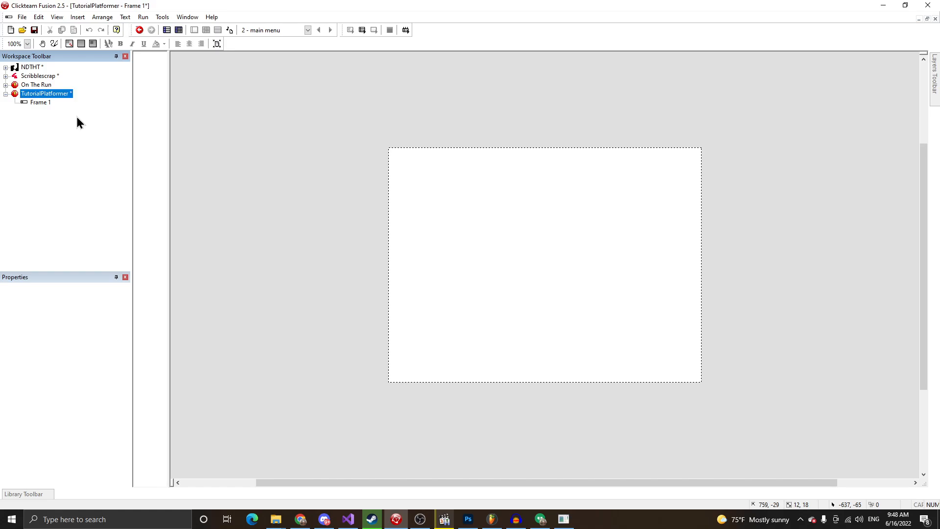
Set the TutorialPlatformer application's window size to 1920 x 1080 and apply the new size to the matching frames.
click(40, 92)
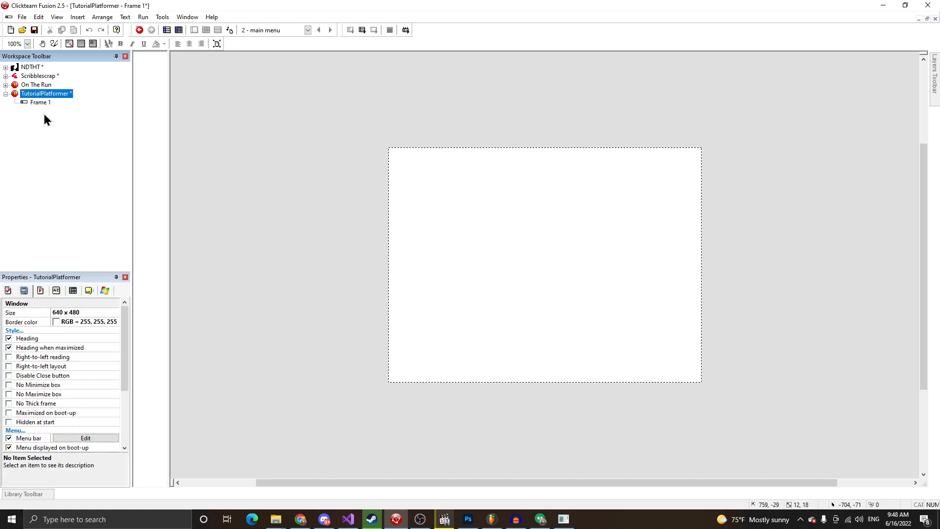
click(24, 290)
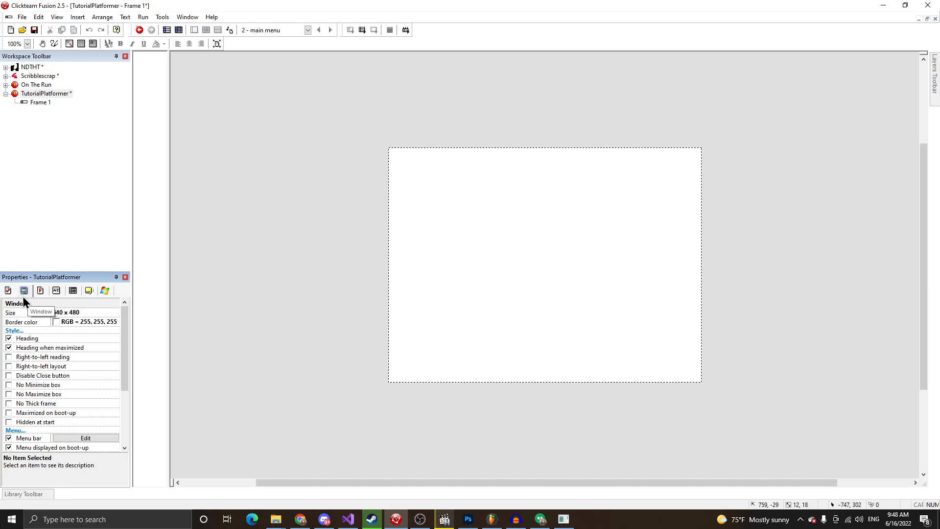
click(61, 312)
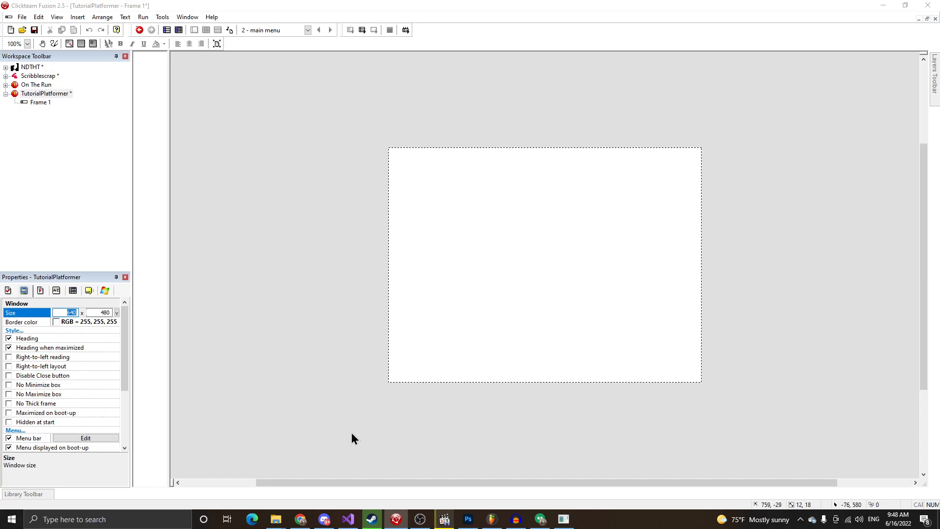
text(1920)
key(Tab)
text(1080)
key(Return)
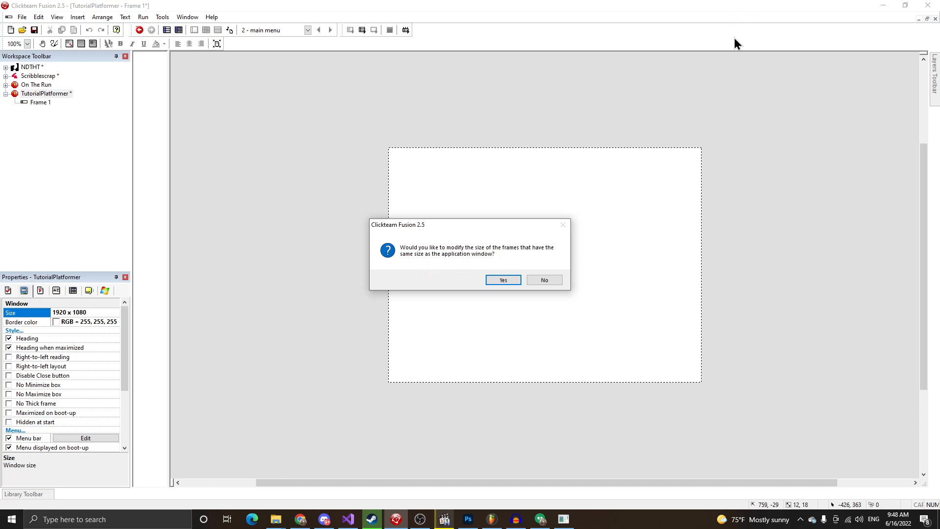
click(504, 280)
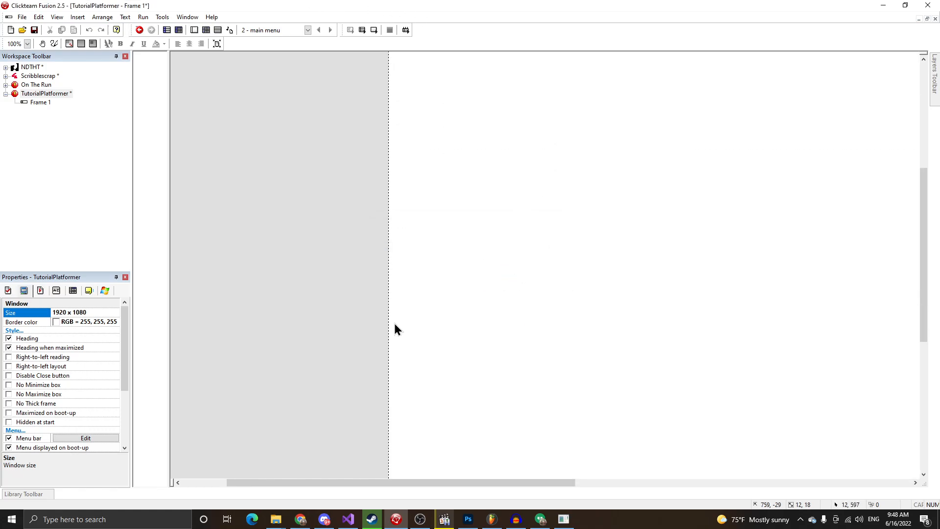
click(49, 103)
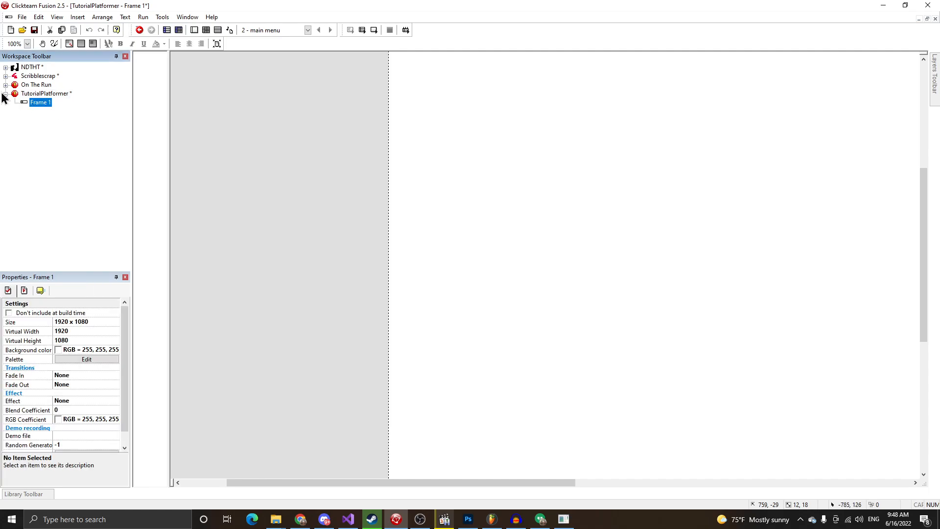
click(45, 93)
click(41, 102)
click(59, 350)
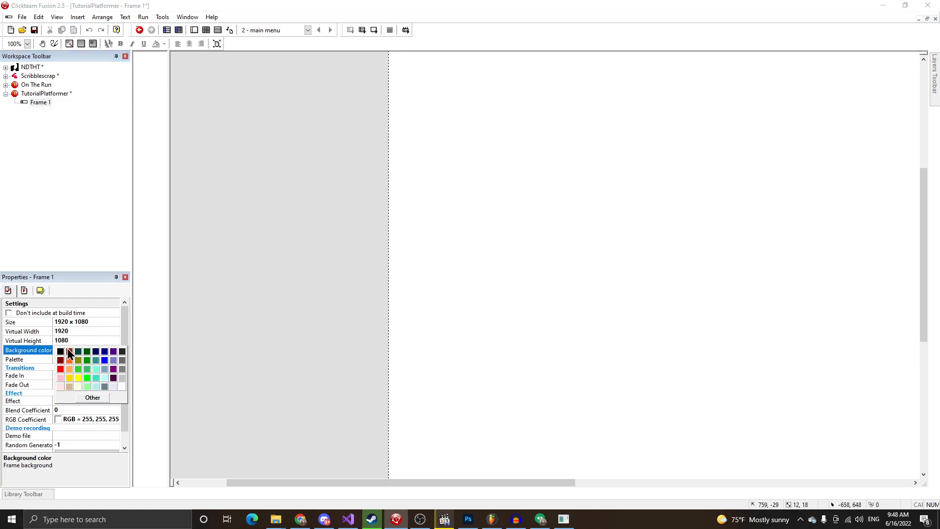
click(440, 231)
Insert an Active object at the top-left corner of Frame 1.
scroll(489, 288, up, 2)
drag(401, 483, 436, 493)
right_click(429, 366)
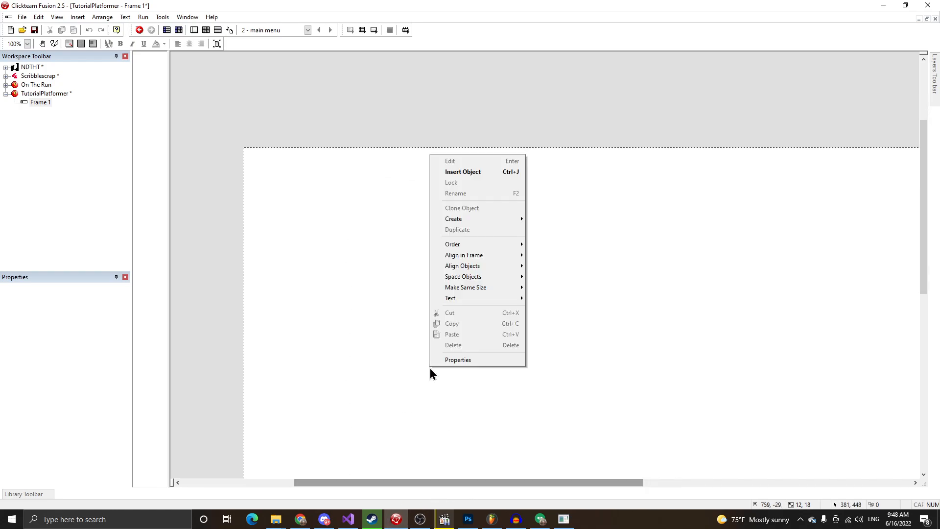
click(474, 170)
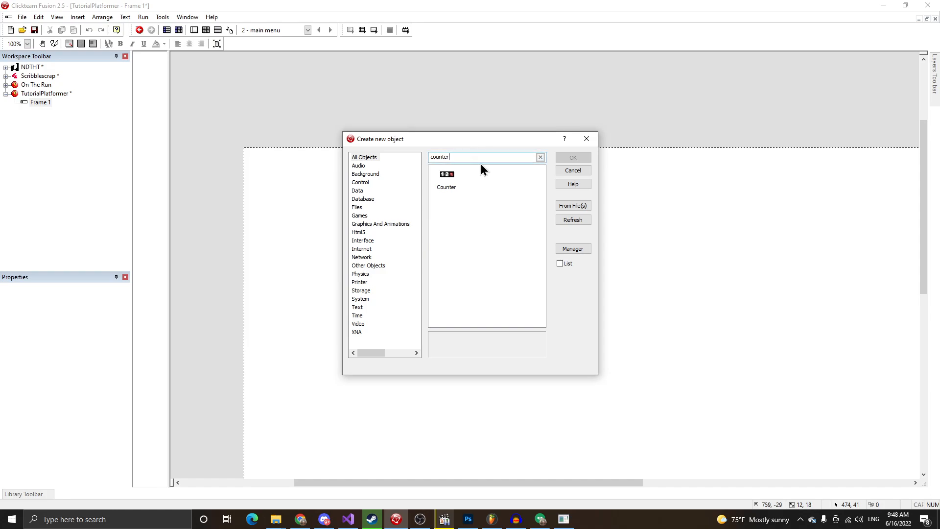
double_click(474, 156)
text(active)
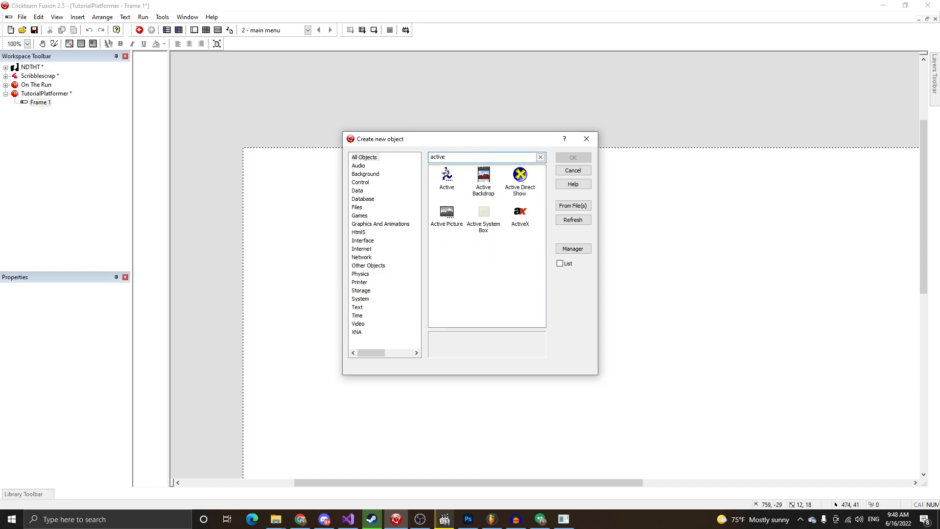
double_click(453, 177)
click(242, 148)
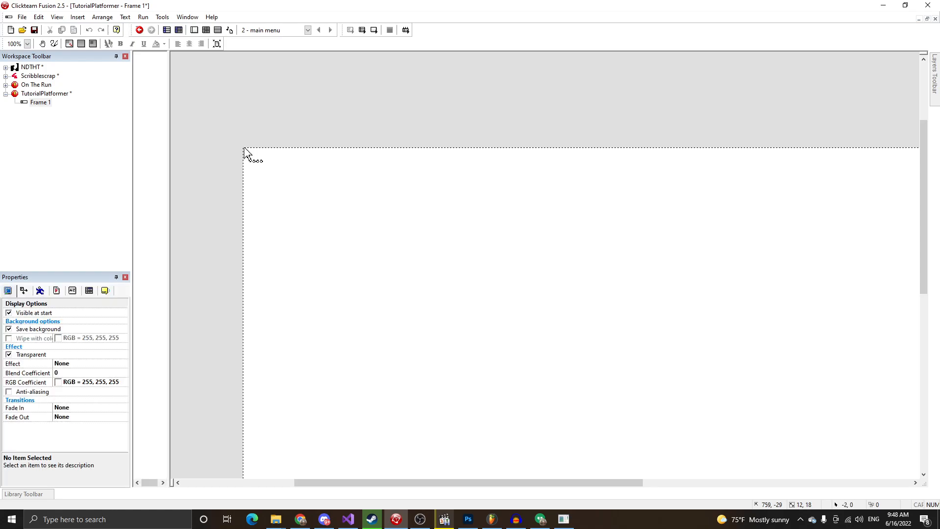
drag(253, 152, 255, 153)
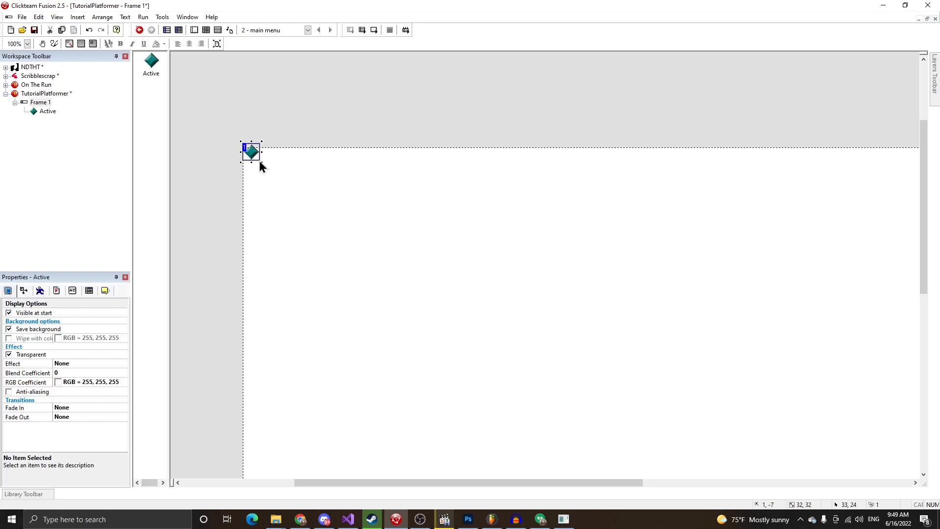
Enlarge the Active object to about 1188 x 1188 pixels, then delete it from the frame.
right_drag(256, 158, 496, 330)
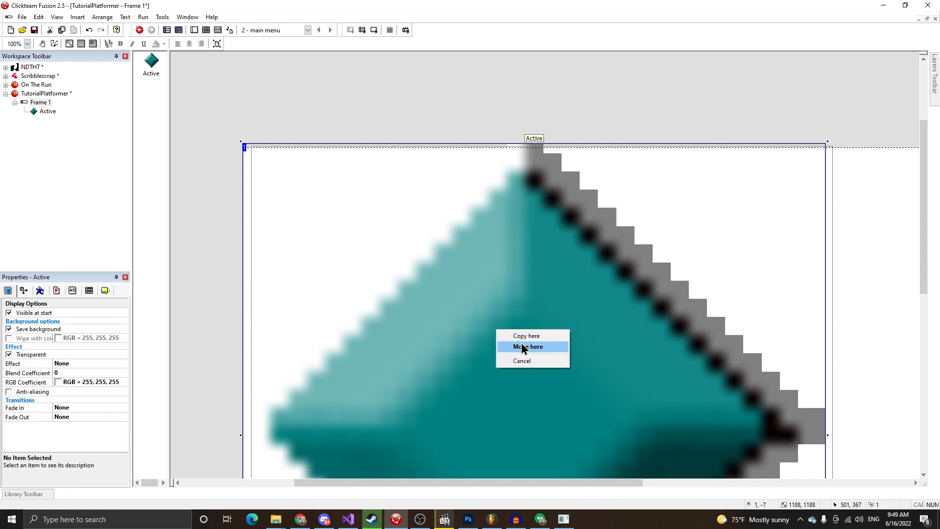
click(507, 284)
right_click(515, 313)
click(533, 296)
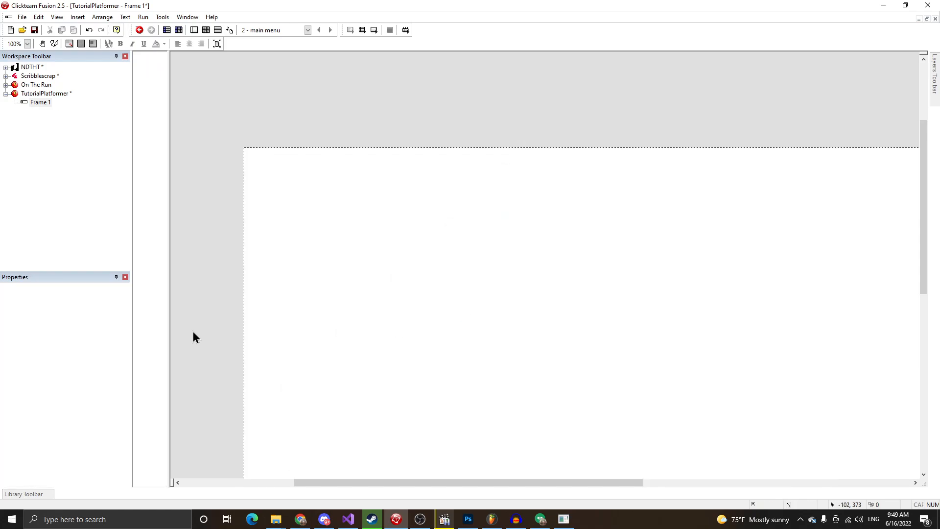
Set the background color of Frame 1 to black.
click(41, 102)
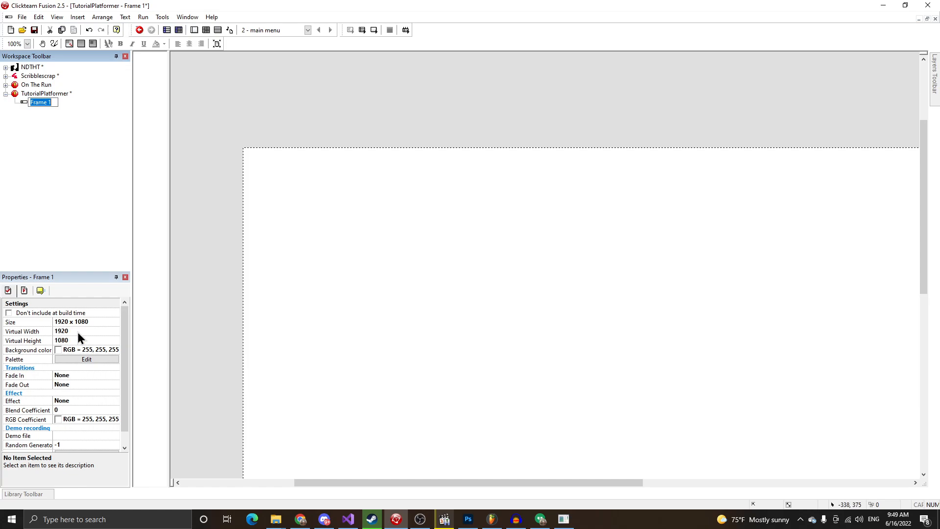
click(57, 350)
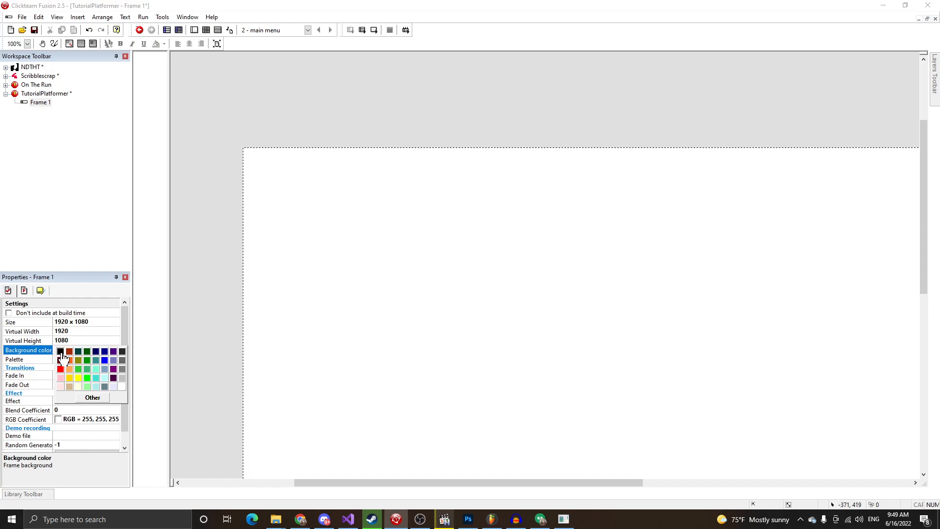
click(61, 352)
Insert a String object in the upper part of the frame, searching the object list for "string".
scroll(860, 273, down, 2)
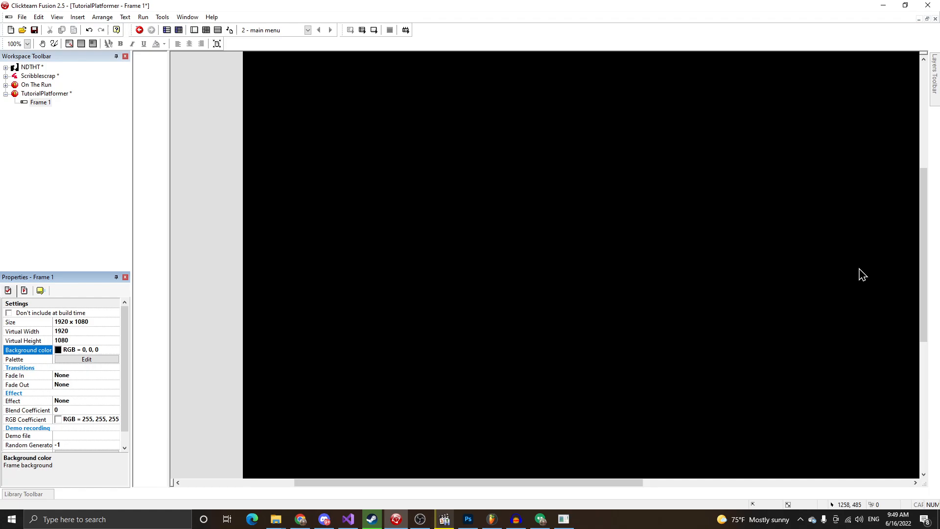
drag(591, 482, 683, 499)
scroll(670, 362, up, 2)
right_click(556, 321)
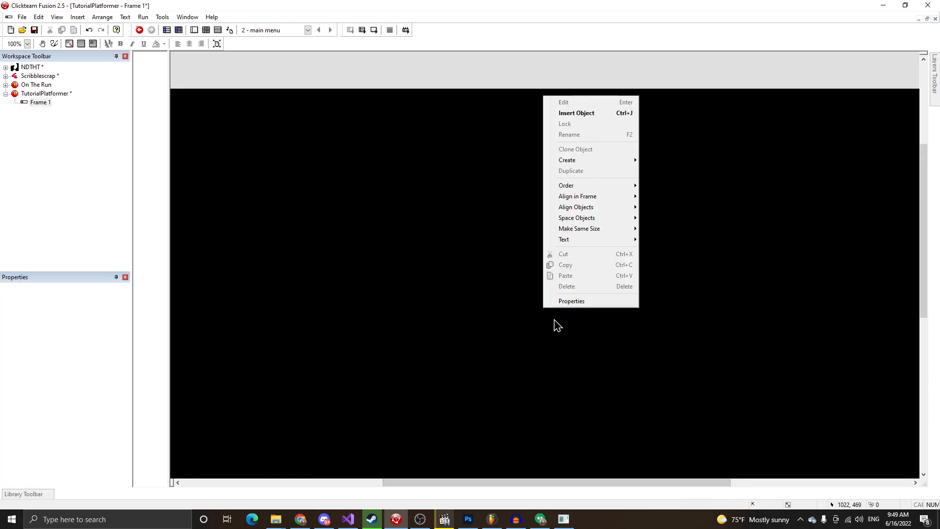
click(595, 118)
double_click(442, 156)
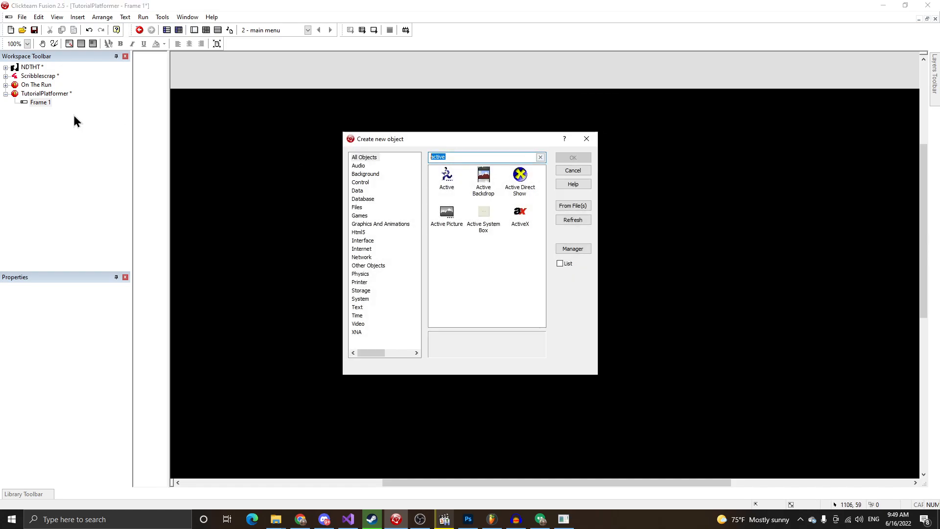
text(string)
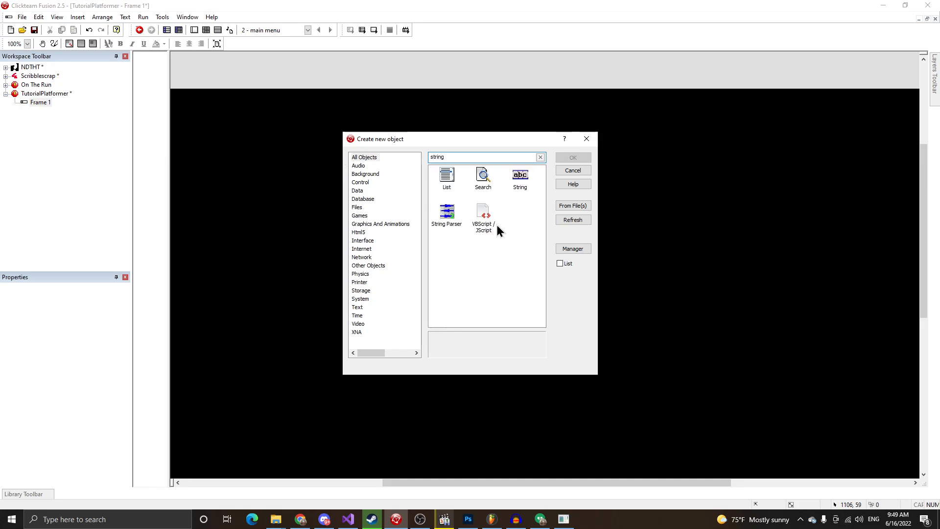
double_click(520, 179)
click(356, 233)
drag(357, 234, 430, 240)
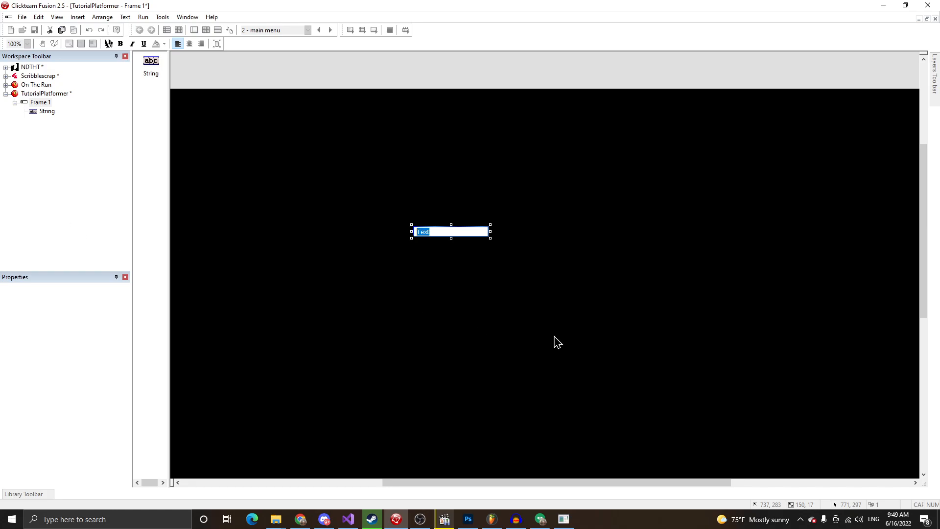
Enter "Tutorial Platformer" as the string's text and enlarge its box to about 1057 x 119 pixels, placed at about (523, 203).
text(Tutorial Platformer)
click(499, 245)
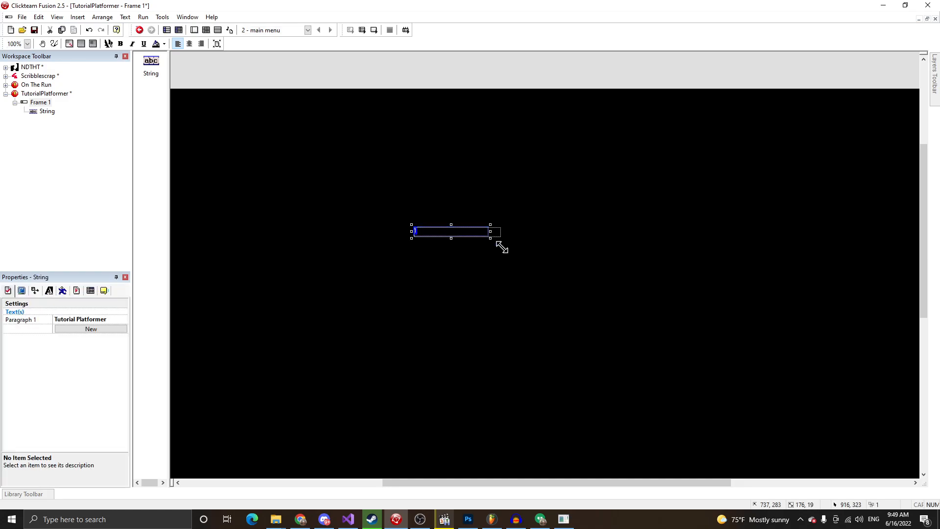
drag(500, 246, 920, 294)
drag(675, 261, 588, 221)
Set the title string's font to Terminal at size 35 and its color to white.
click(49, 290)
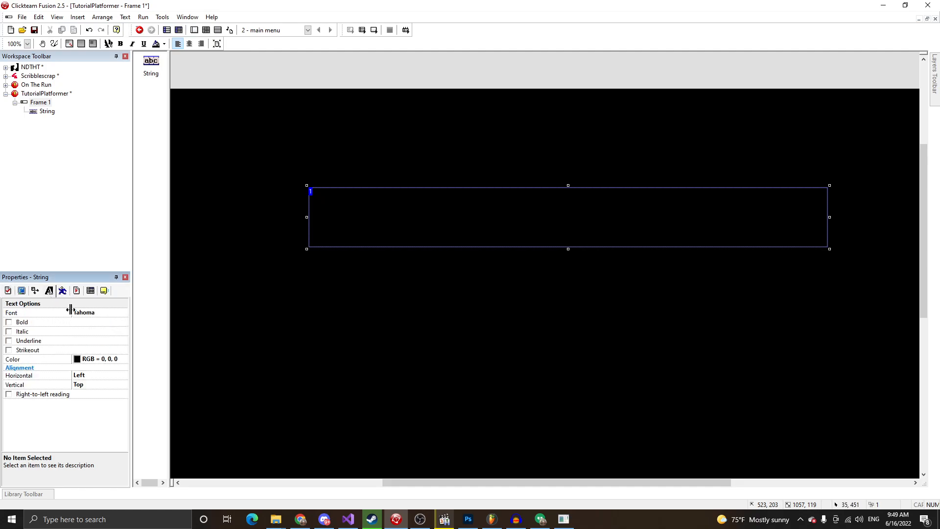
double_click(75, 312)
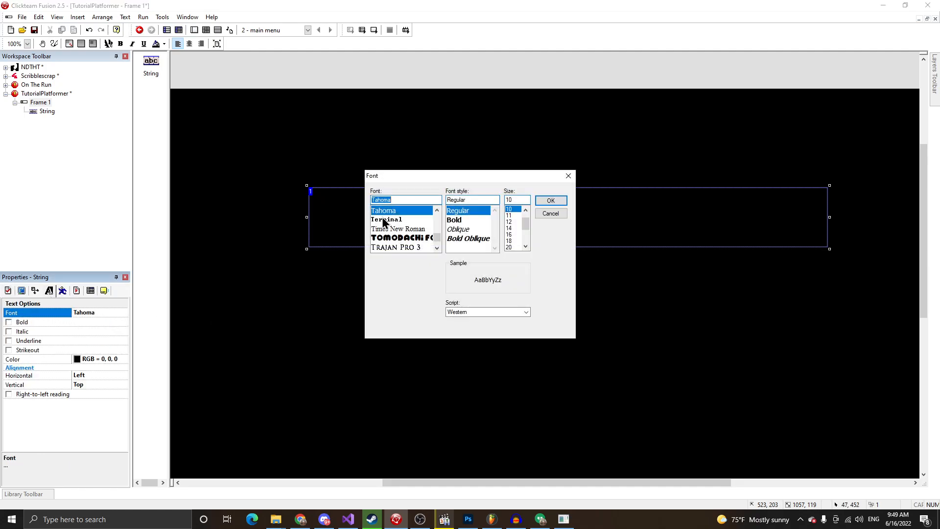
click(383, 220)
double_click(514, 200)
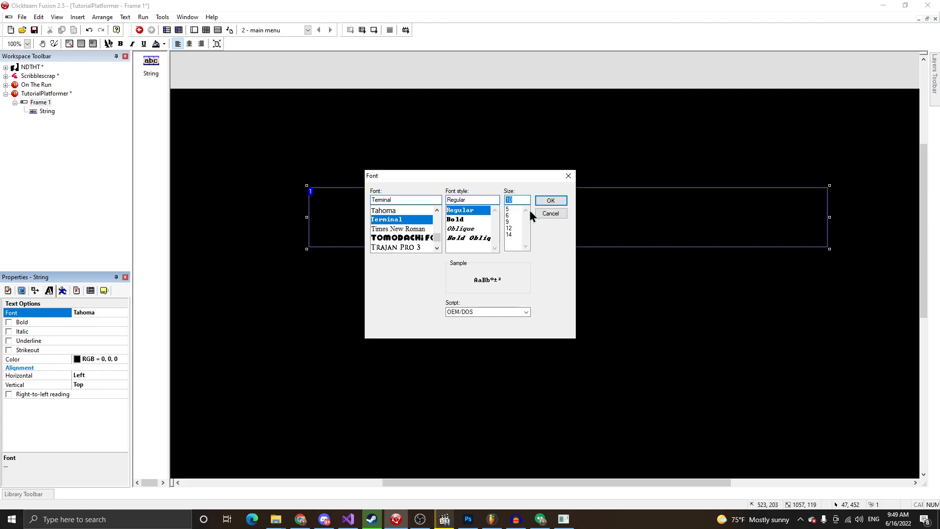
text(35)
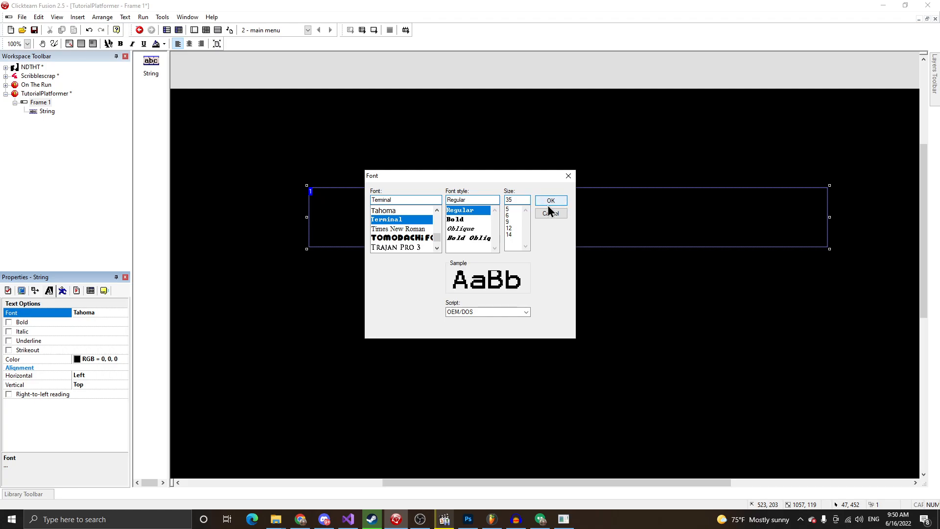
click(549, 203)
click(83, 359)
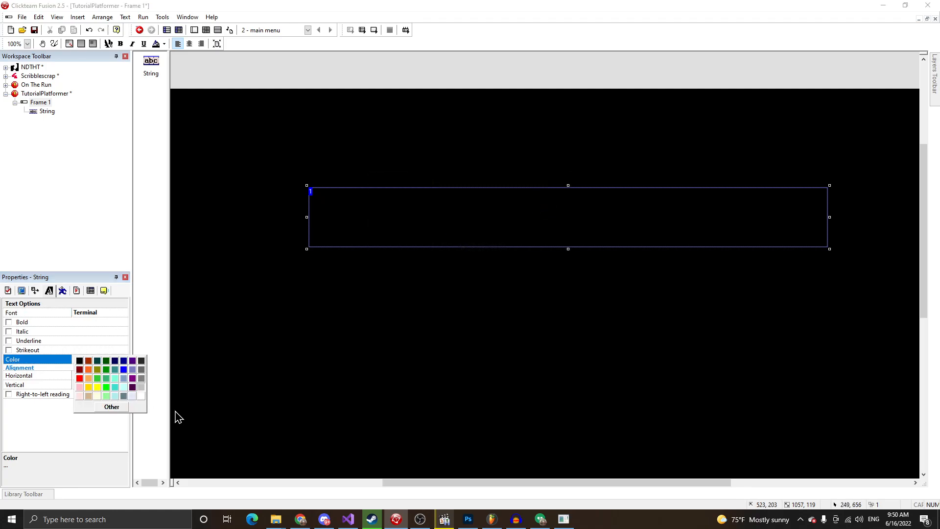
click(141, 396)
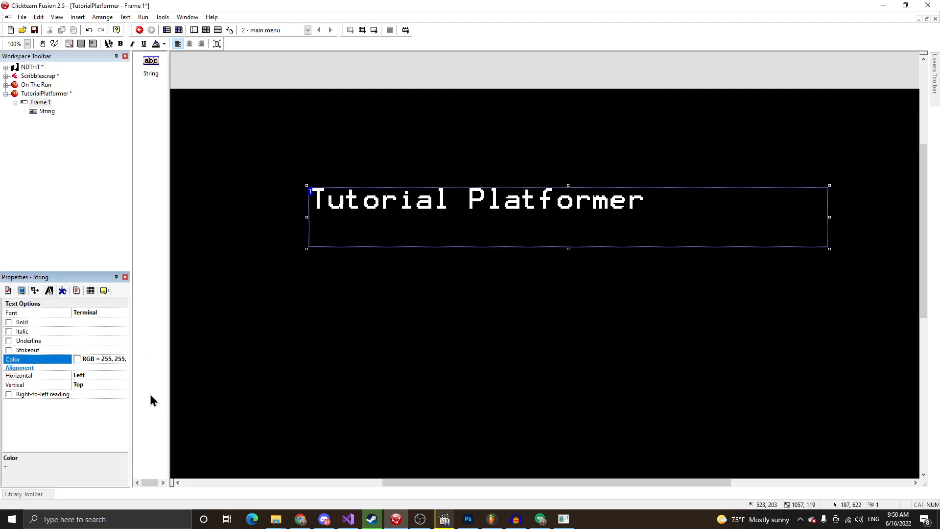
Set the title string's font size to 48.
click(105, 312)
click(513, 200)
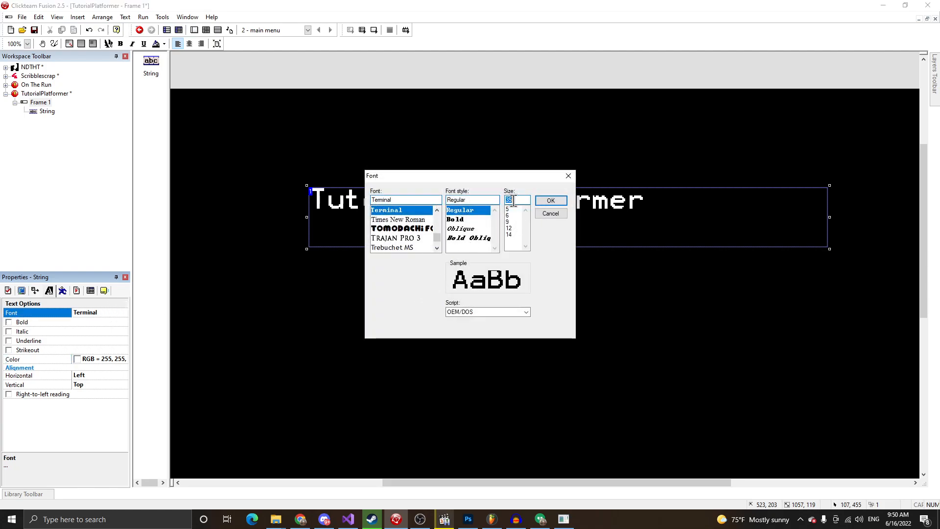
text(48)
key(Return)
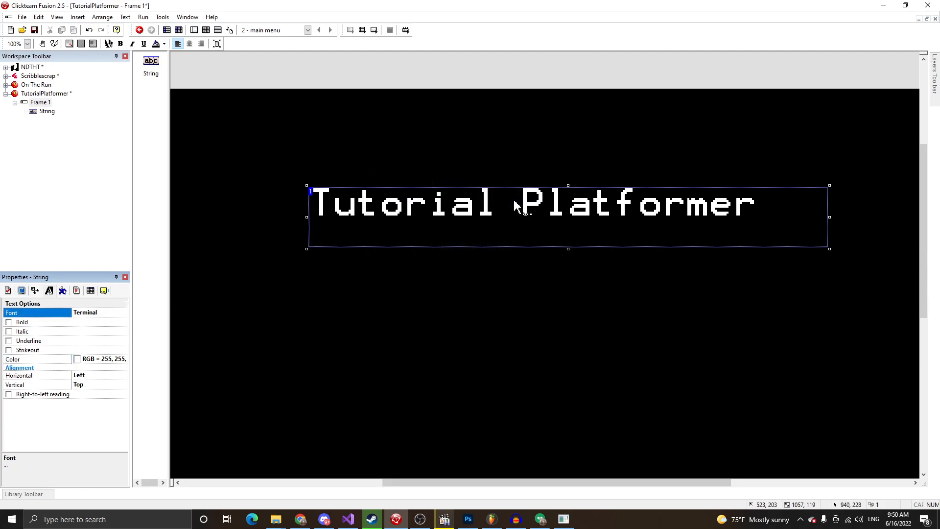
Set the title string's font size to 50.
click(79, 304)
click(90, 311)
click(524, 198)
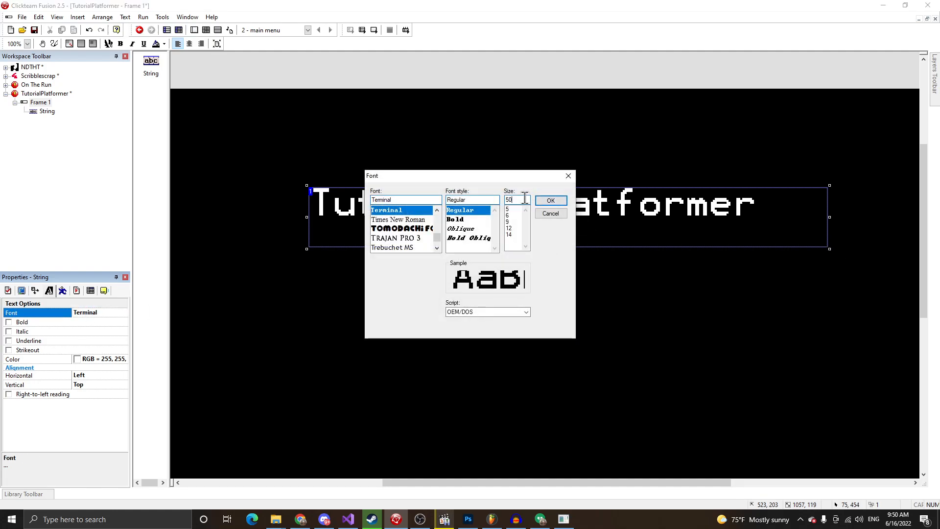
key(Return)
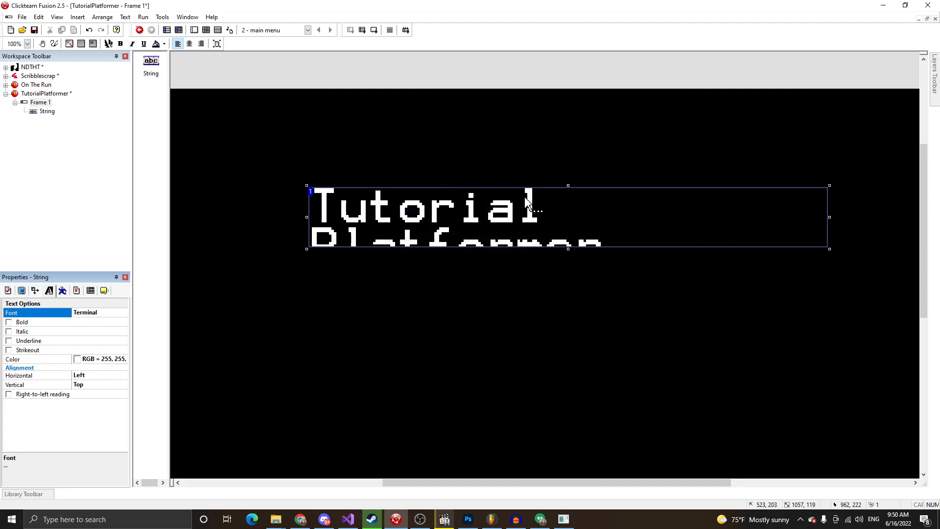
Widen the title's text box to about 1228 pixels and move it to about (344, 218) in the frame.
drag(830, 217, 908, 217)
drag(777, 213, 705, 220)
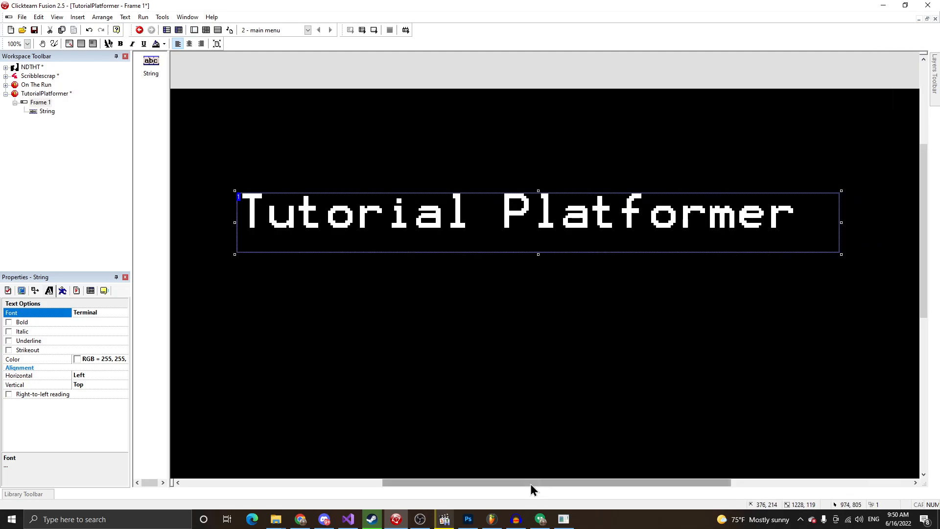
drag(531, 483, 432, 470)
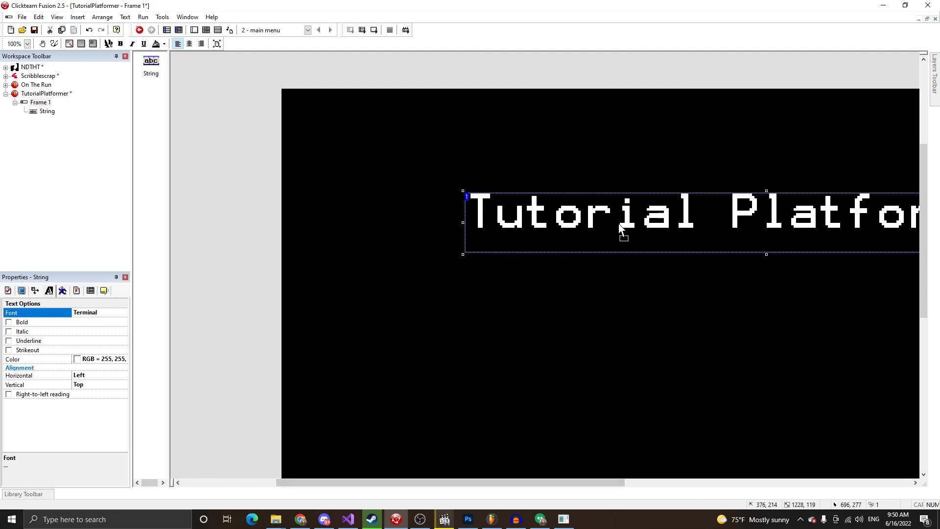
drag(623, 228, 608, 231)
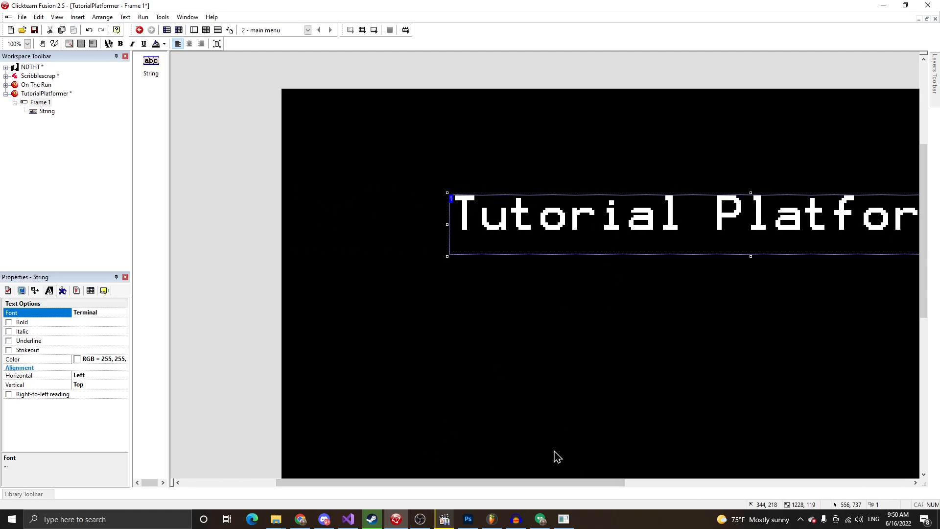